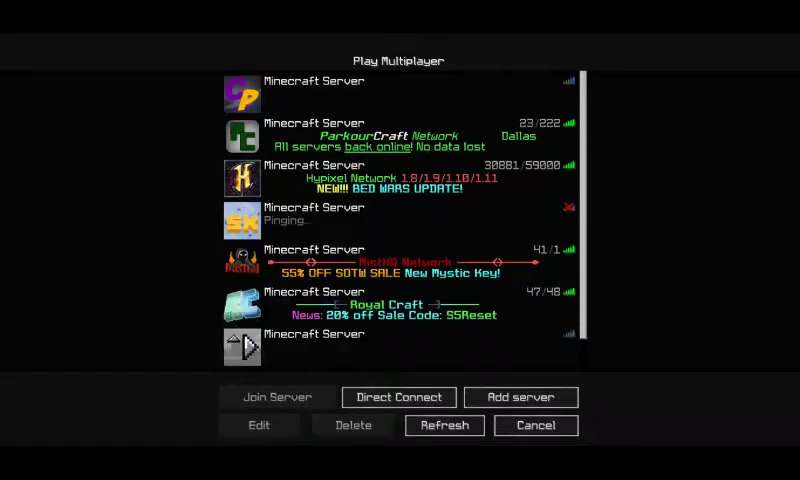
Step: Refresh the server list, try joining MistHQ Network, and cancel the failed login
left_click(444, 425)
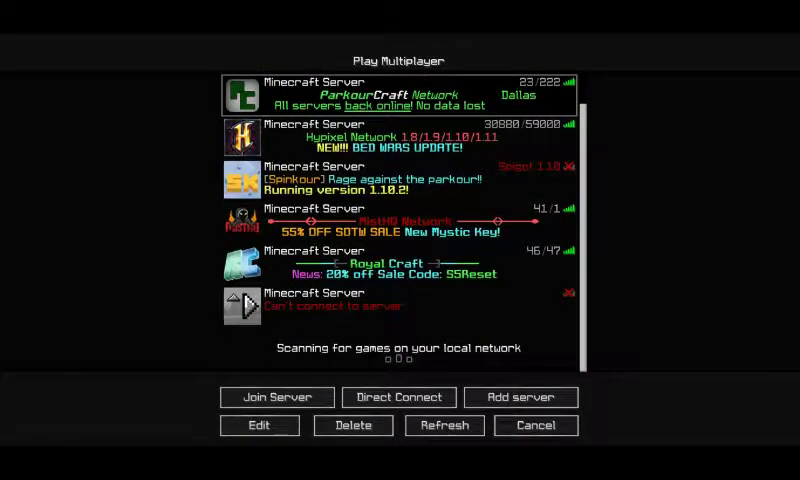
left_click(242, 222)
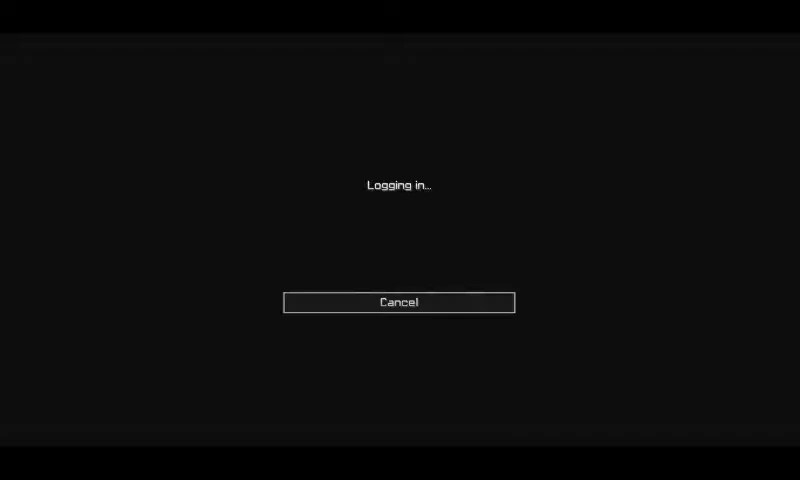
left_click(398, 266)
Step: Refresh the Play Multiplayer list so every server pings again
left_click(444, 425)
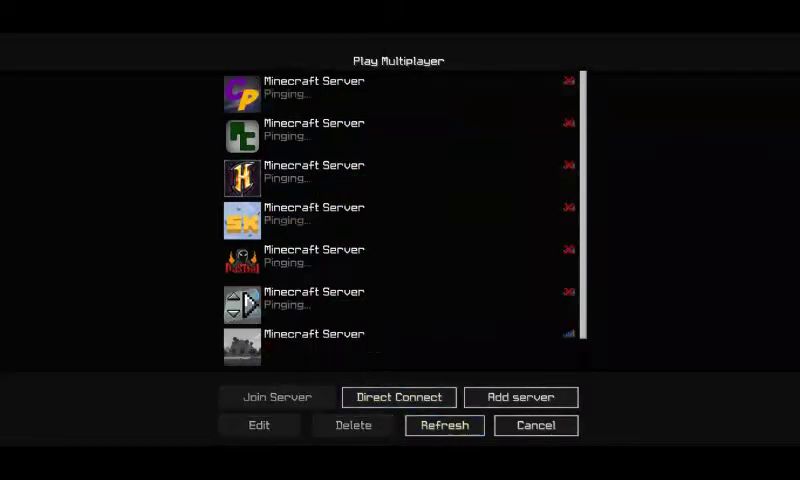